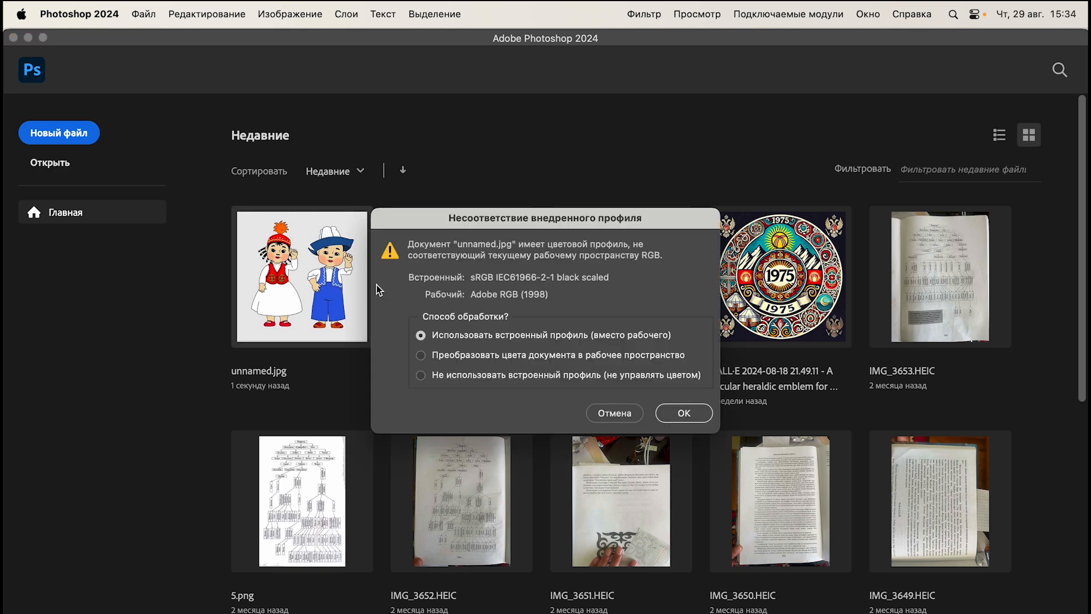
- Open unnamed.jpg with its embedded color profile and activate the standard Eraser tool
{"action": "left_click", "coordinate": [684, 413]}
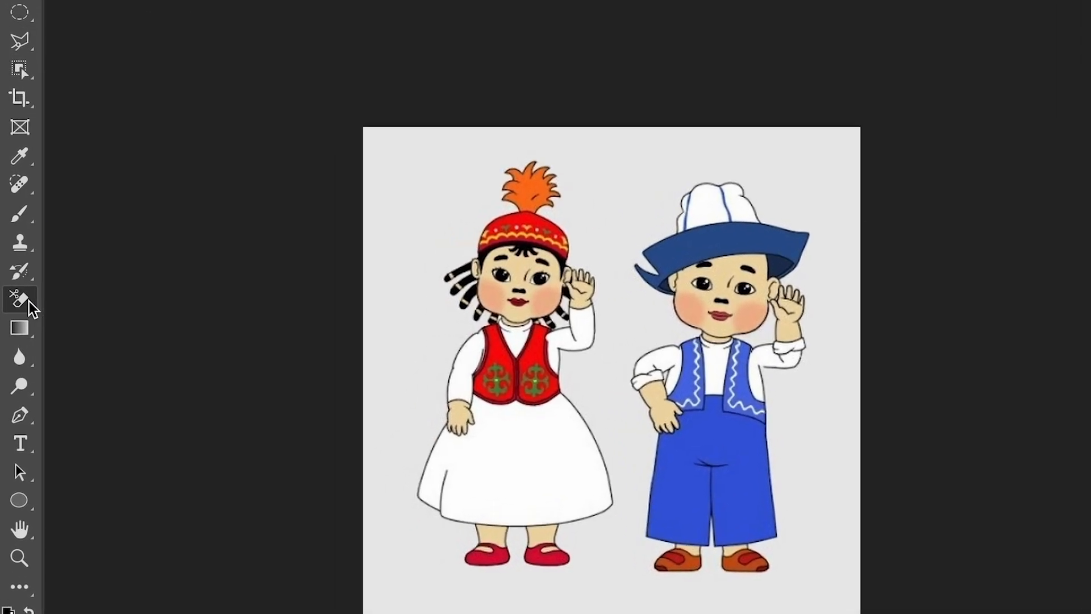
{"action": "right_click", "coordinate": [28, 302]}
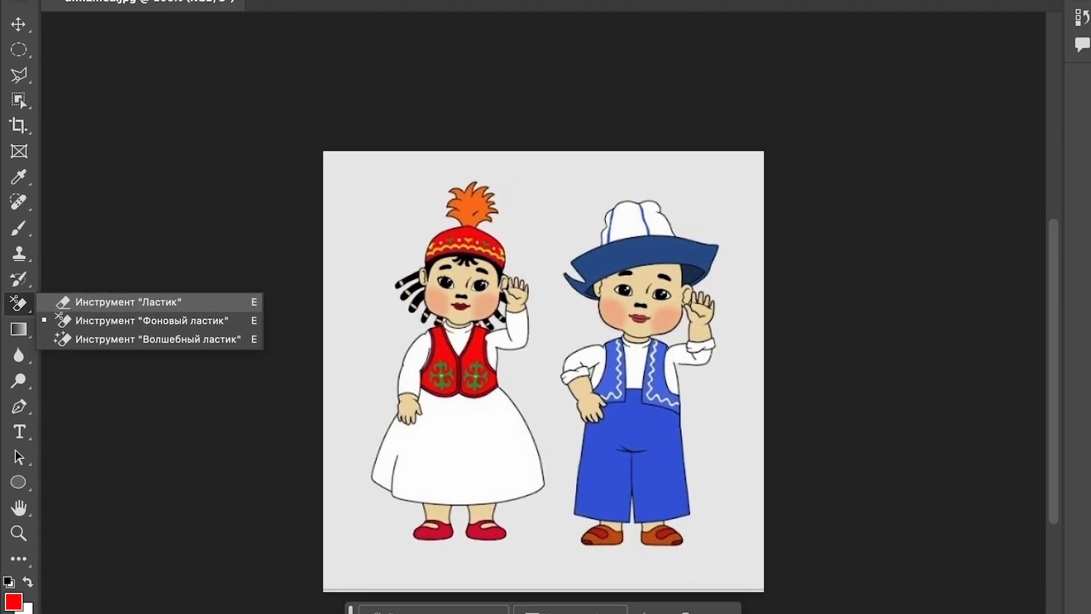
{"action": "left_click", "coordinate": [73, 302]}
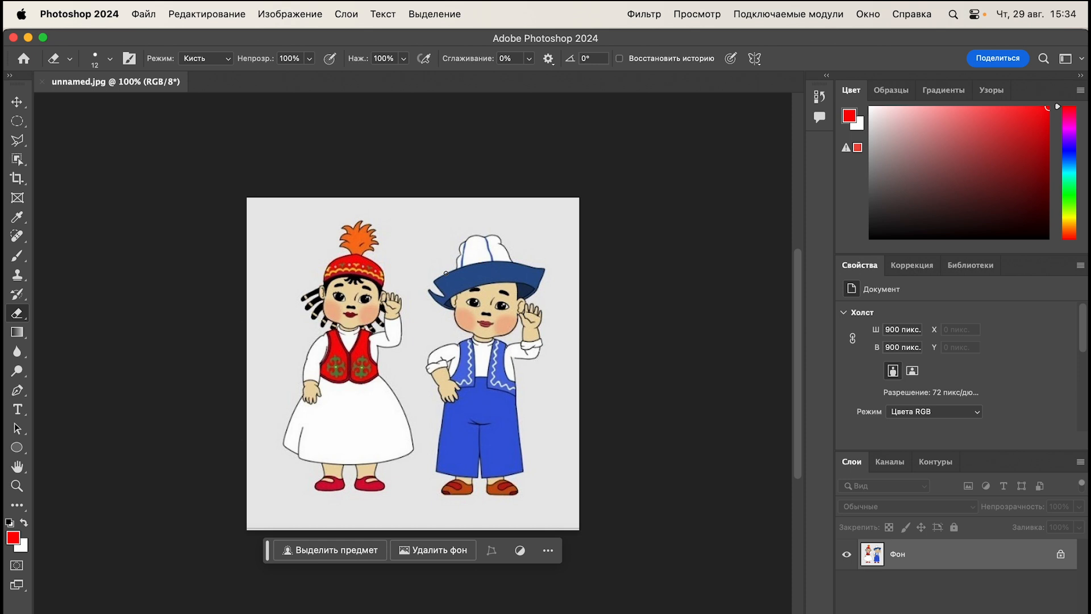
- Set the eraser brush size to 165 px, keeping the hard round tip
{"action": "right_click", "coordinate": [445, 273]}
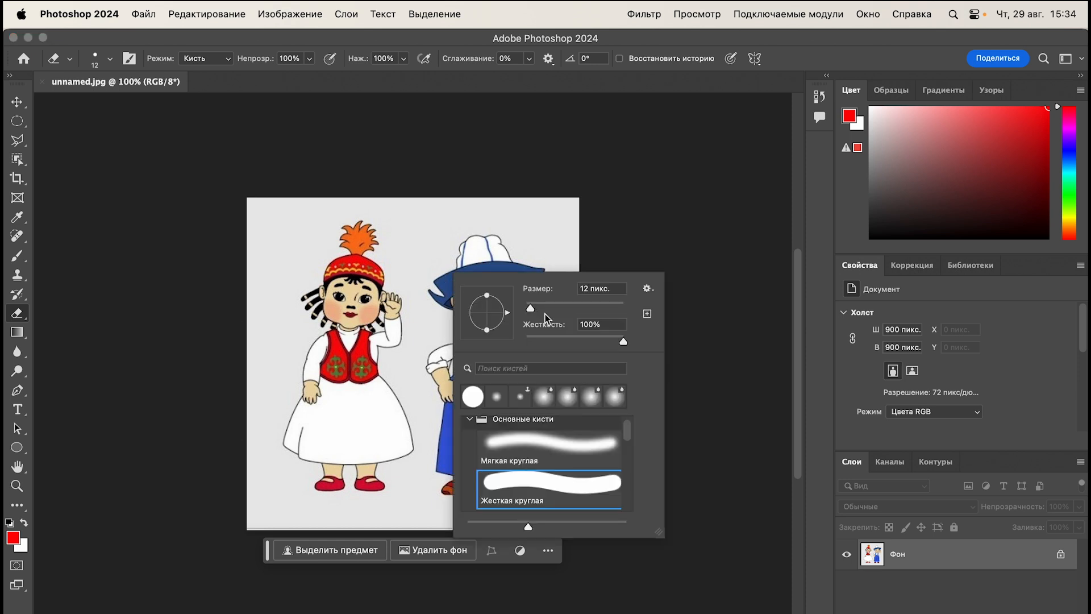
{"action": "right_click", "coordinate": [421, 242]}
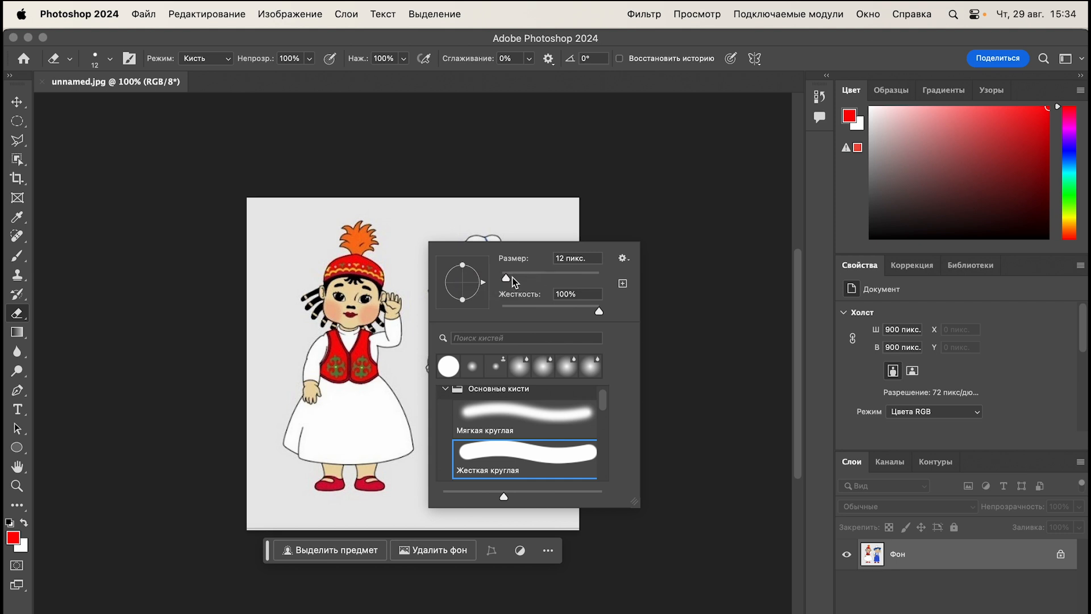
{"action": "left_click_drag", "start_coordinate": [509, 277], "coordinate": [542, 277]}
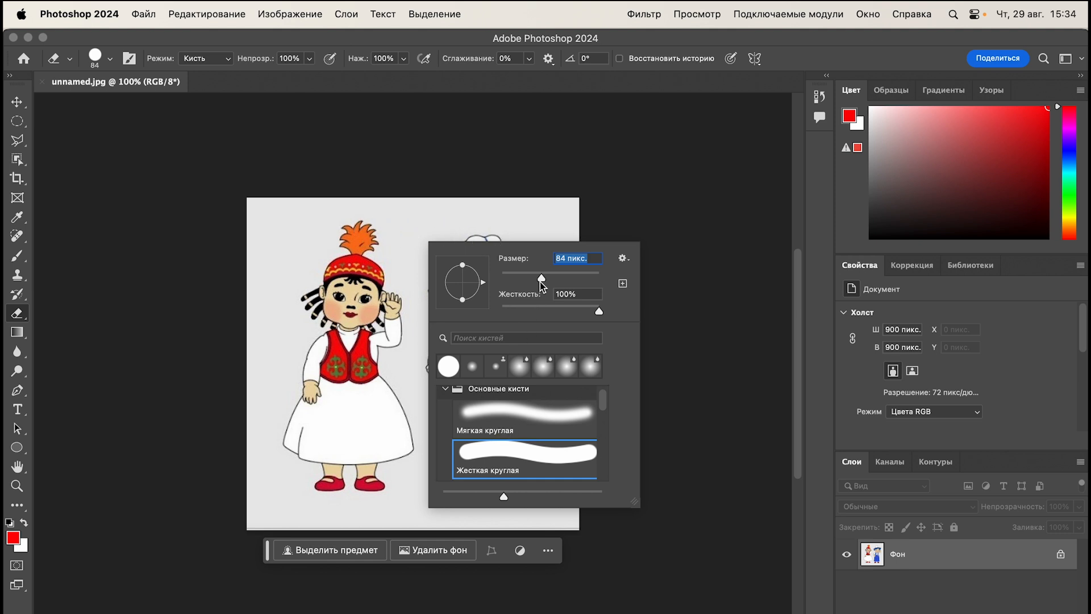
{"action": "left_click_drag", "start_coordinate": [543, 278], "coordinate": [567, 280]}
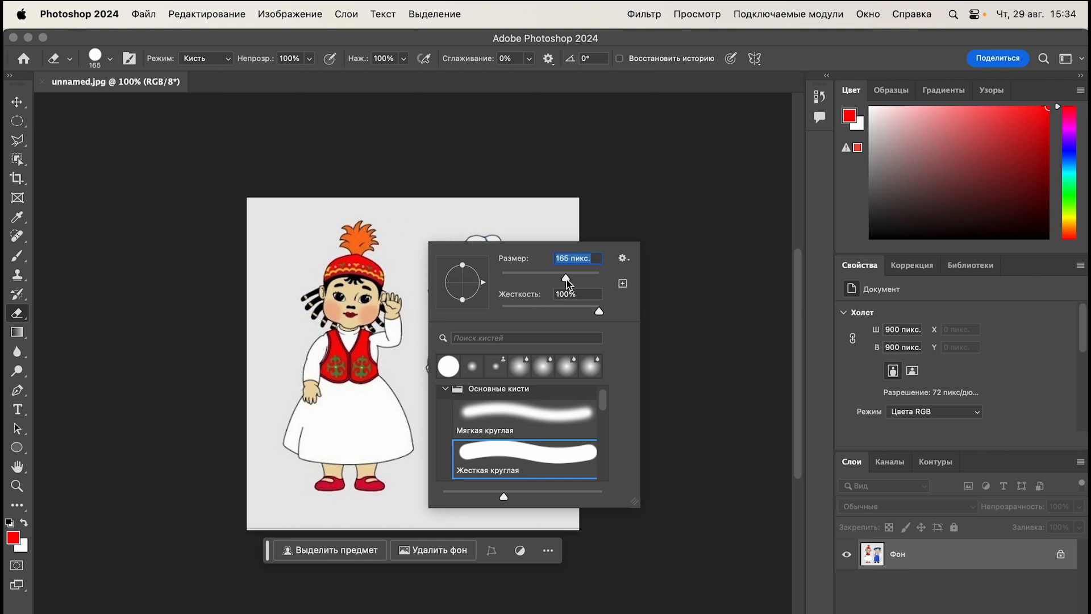
{"action": "left_click", "coordinate": [521, 129]}
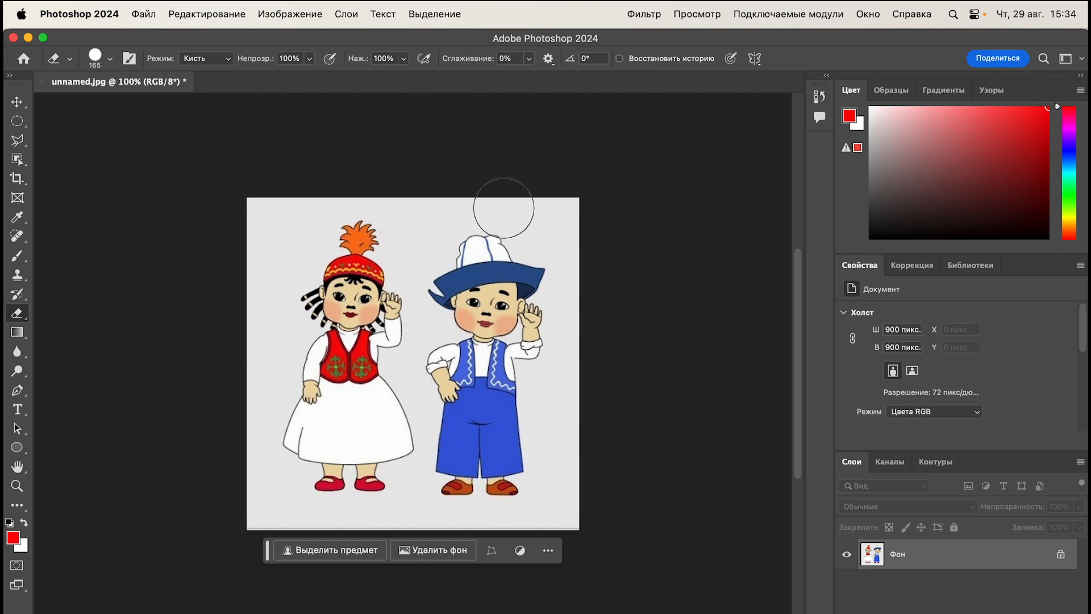
- Try erasing the boy's upper body with a broad eraser stroke, and undo it
{"action": "mouse_move", "coordinate": [503, 208]}
{"action": "left_mouse_down"}
{"action": "mouse_move", "coordinate": [578, 238]}
{"action": "mouse_move", "coordinate": [533, 274]}
{"action": "mouse_move", "coordinate": [445, 272]}
{"action": "mouse_move", "coordinate": [492, 312]}
{"action": "mouse_move", "coordinate": [445, 320]}
{"action": "mouse_move", "coordinate": [558, 340]}
{"action": "mouse_move", "coordinate": [421, 375]}
{"action": "mouse_move", "coordinate": [516, 388]}
{"action": "mouse_move", "coordinate": [432, 388]}
{"action": "mouse_move", "coordinate": [541, 385]}
{"action": "left_mouse_up"}
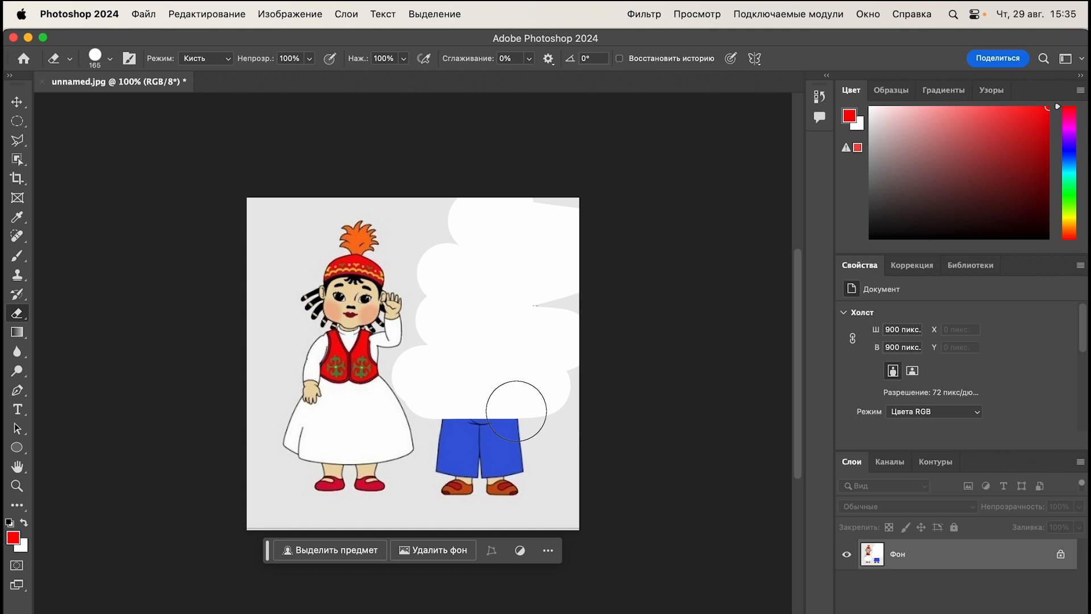
{"action": "key", "text": "super+z"}
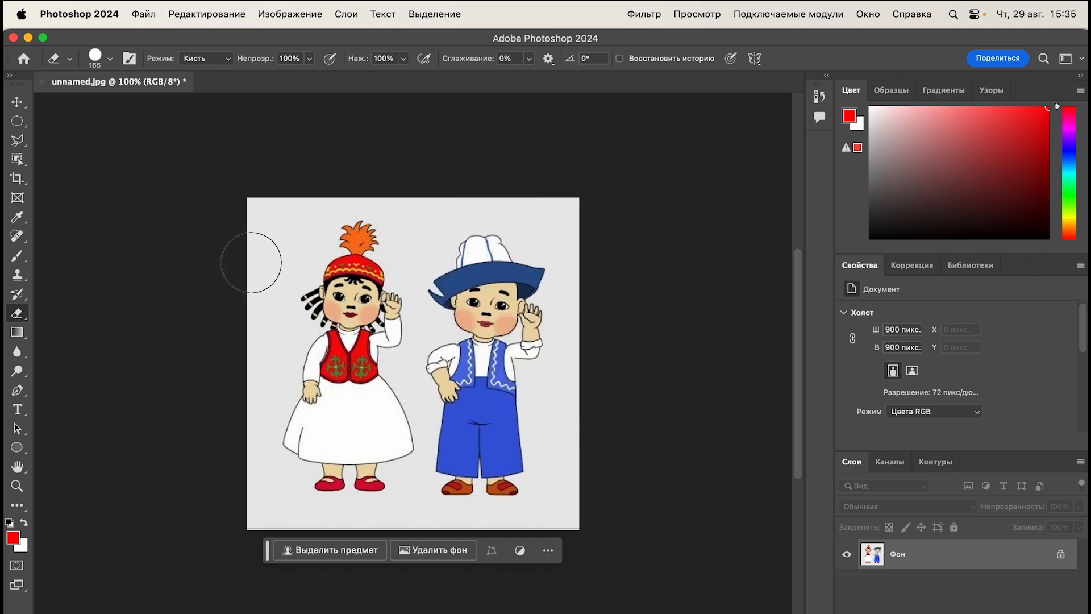
- Try the Background Eraser at 30% tolerance on the girl's orange plume, and undo the erasure
{"action": "right_click", "coordinate": [20, 318]}
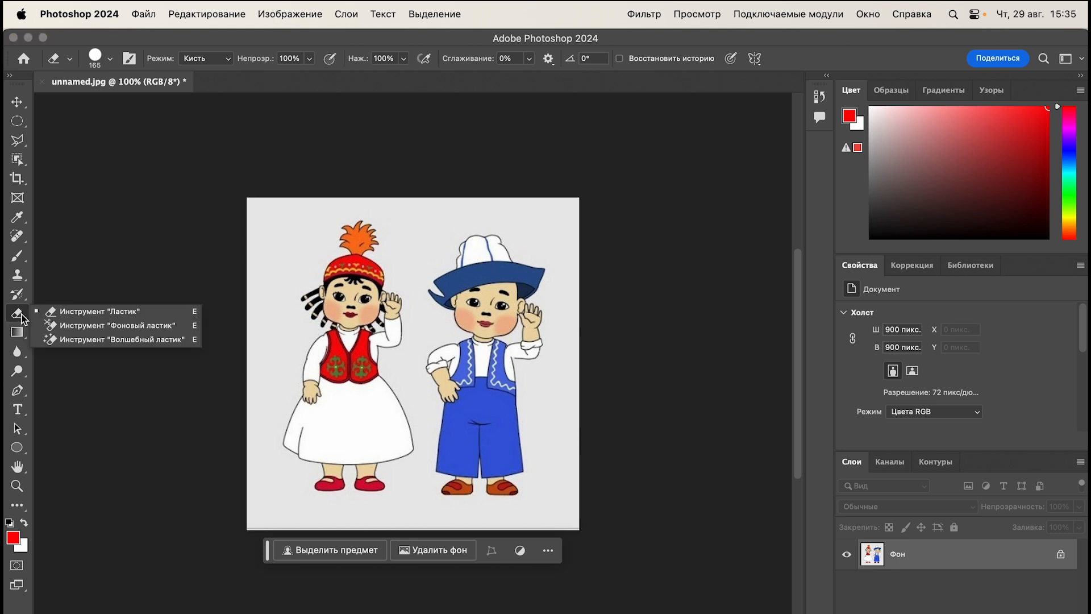
{"action": "left_click", "coordinate": [93, 327]}
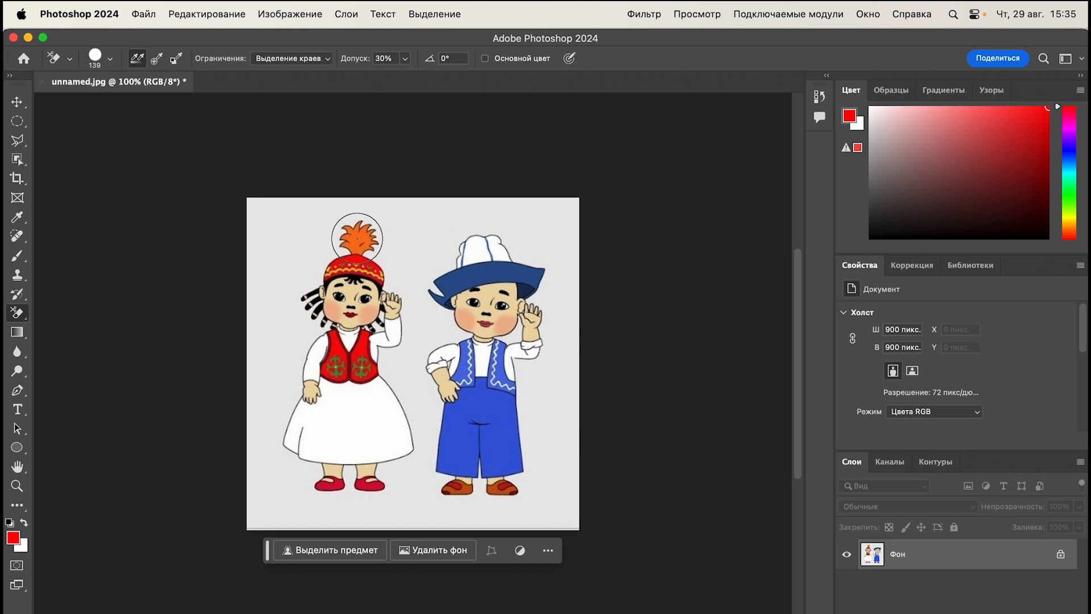
{"action": "left_click", "coordinate": [357, 239]}
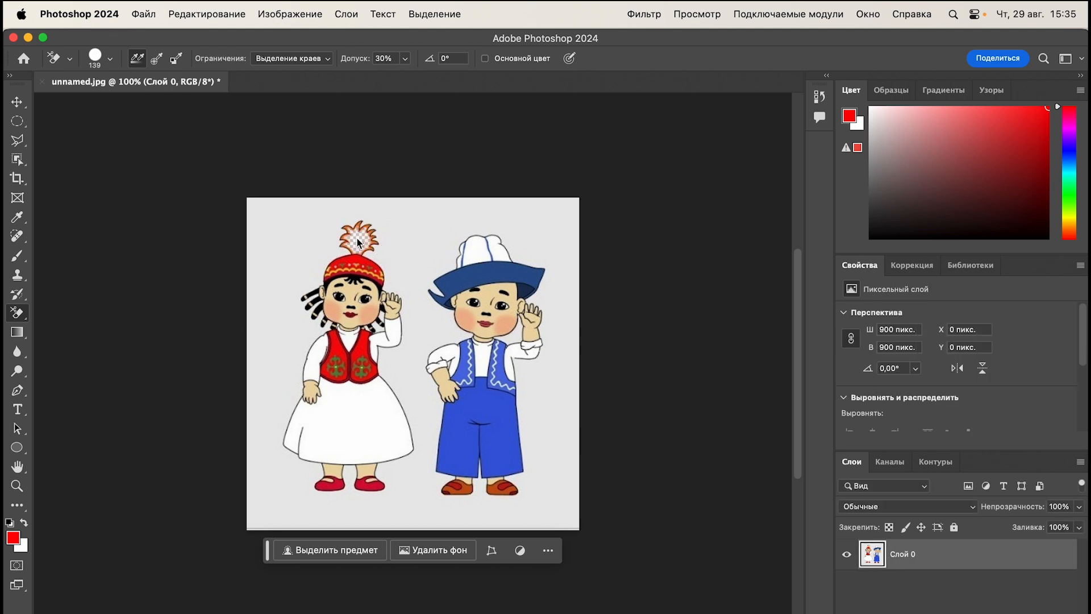
{"action": "scroll", "coordinate": [357, 239], "scroll_direction": "up", "scroll_amount": 5}
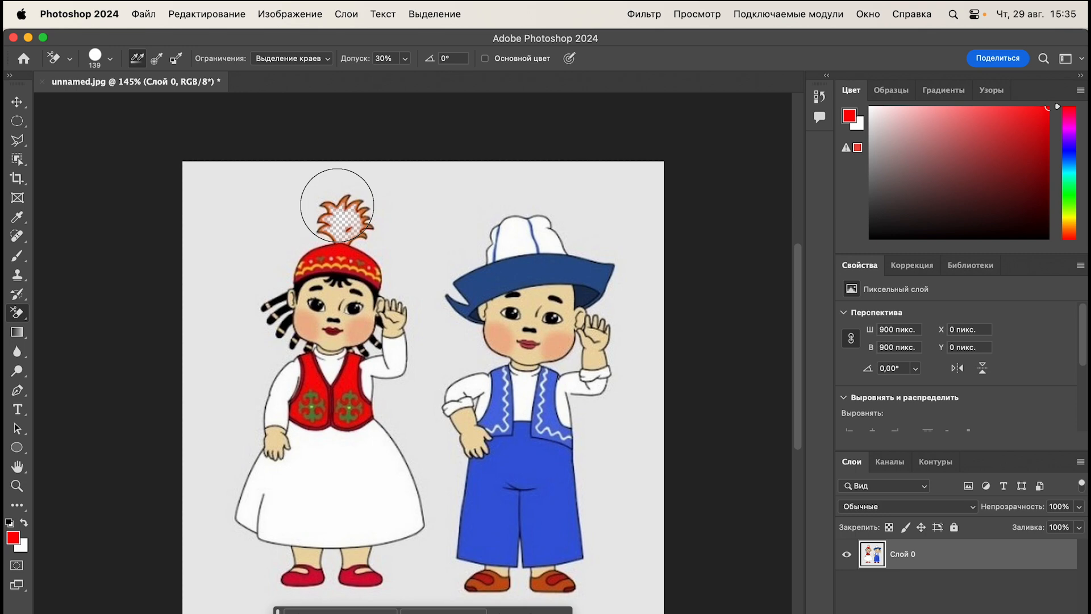
{"action": "scroll", "coordinate": [337, 205], "scroll_direction": "up", "scroll_amount": 5}
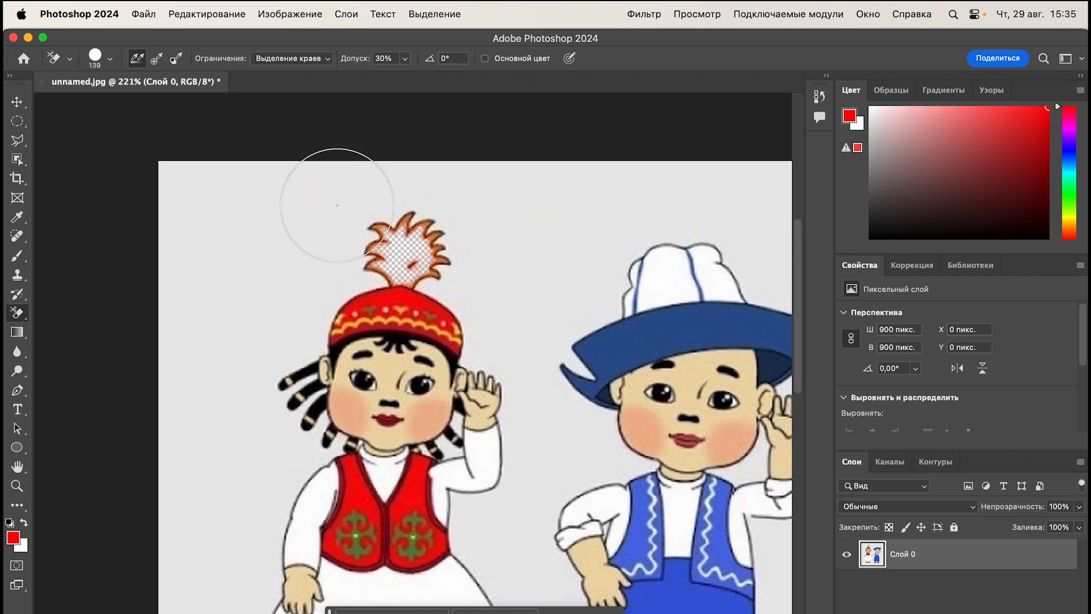
{"action": "key", "text": "super+z"}
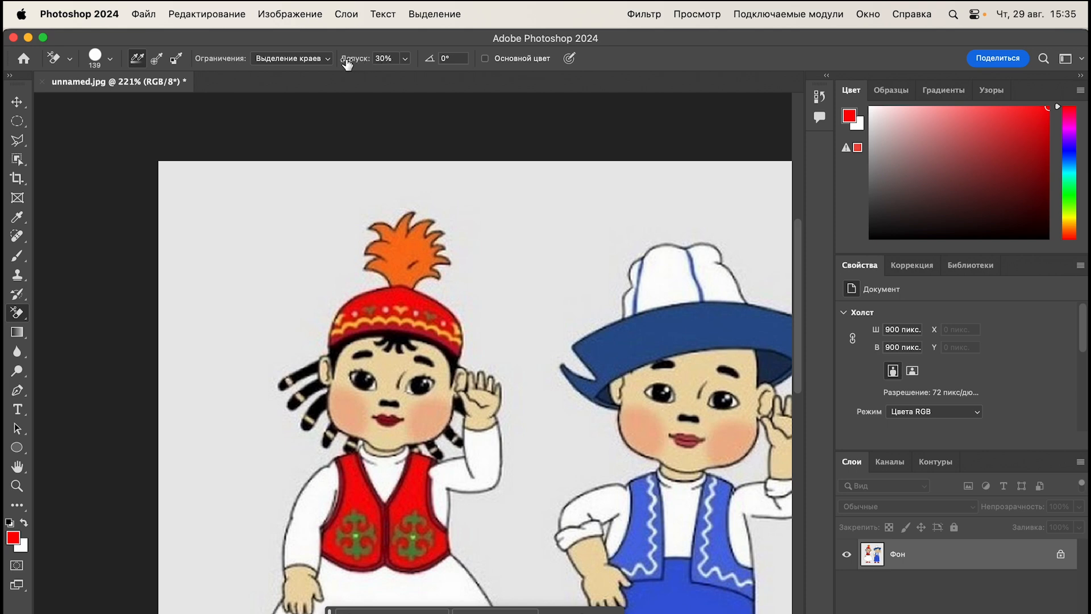
- Raise the Background Eraser tolerance to 66%, test it on the orange plume, and undo the erasure
{"action": "left_click", "coordinate": [405, 58]}
{"action": "left_click_drag", "start_coordinate": [404, 75], "coordinate": [429, 80]}
{"action": "left_click", "coordinate": [405, 243]}
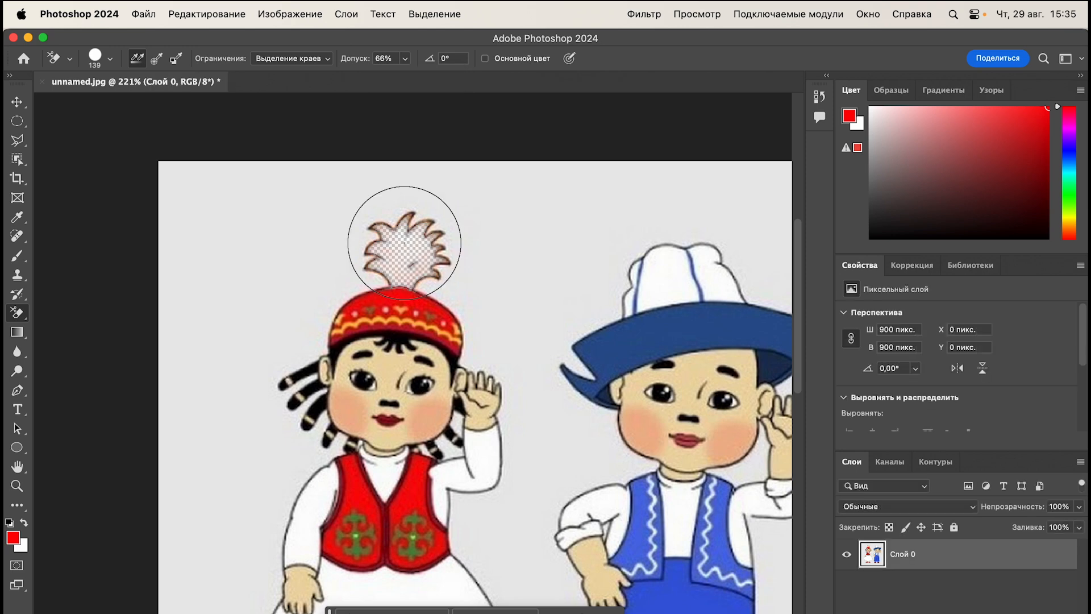
{"action": "key", "text": "super+z"}
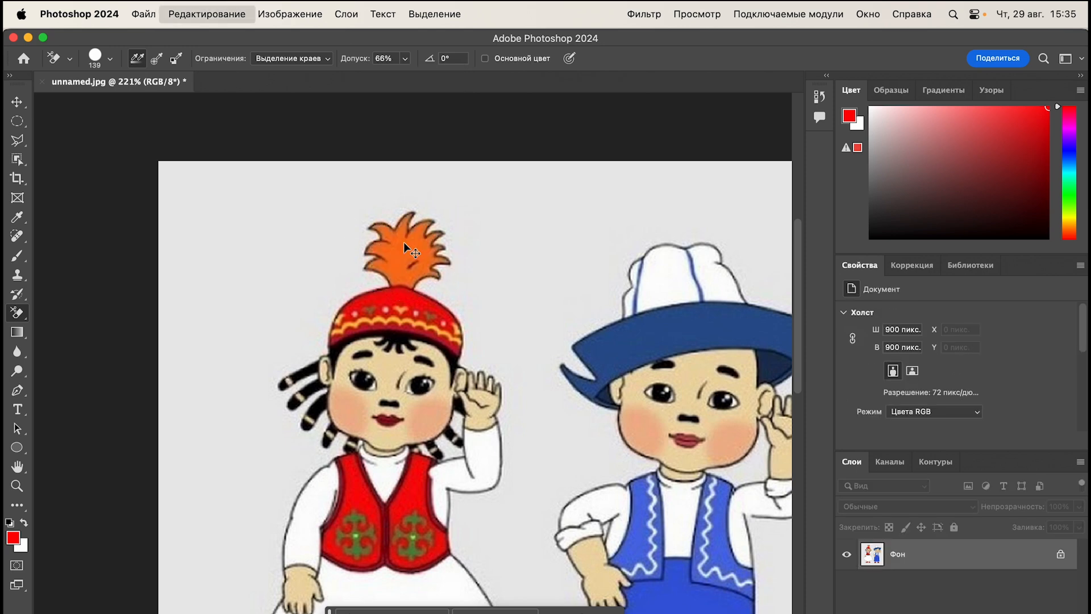
- Remove the gray background around both characters with the Magic Eraser at tolerance 32
{"action": "right_click", "coordinate": [17, 312]}
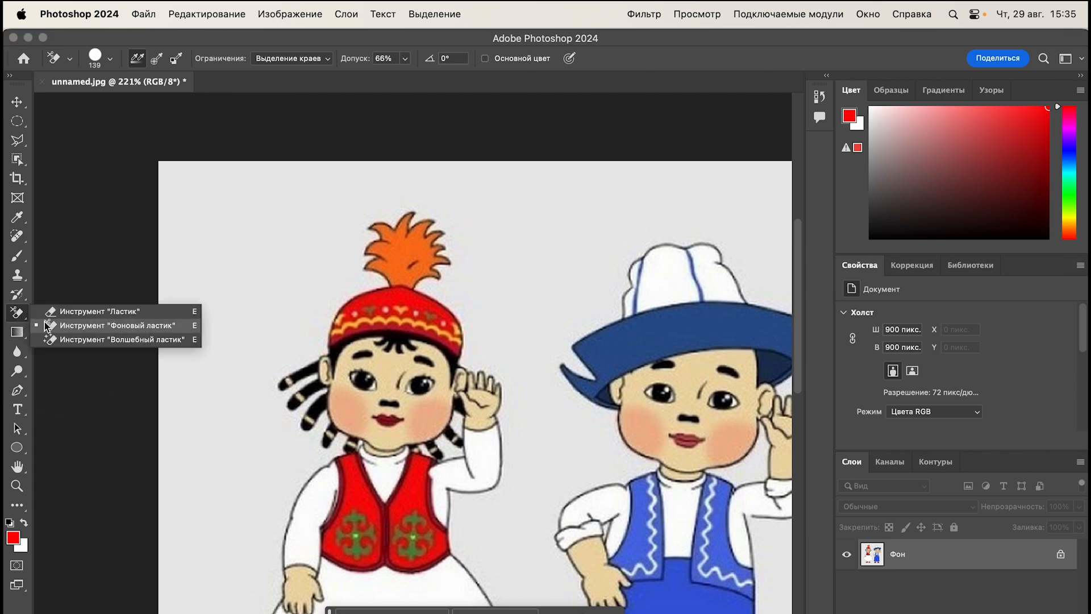
{"action": "left_click", "coordinate": [84, 339]}
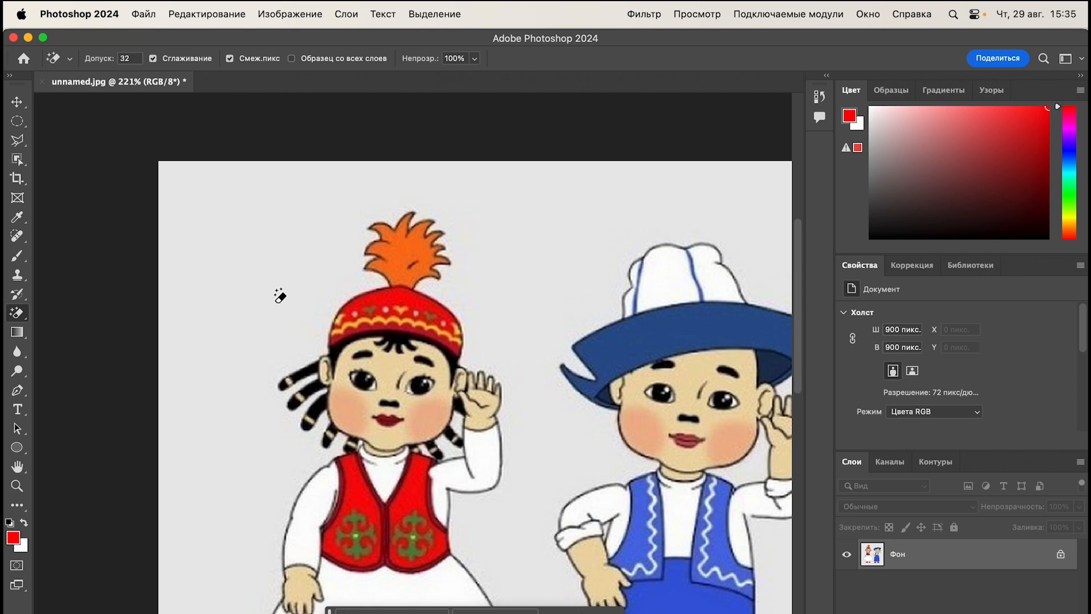
{"action": "scroll", "coordinate": [280, 295], "scroll_direction": "down", "scroll_amount": 3}
{"action": "scroll", "coordinate": [279, 296], "scroll_direction": "down", "scroll_amount": 5}
{"action": "scroll", "coordinate": [279, 296], "scroll_direction": "right", "scroll_amount": 5}
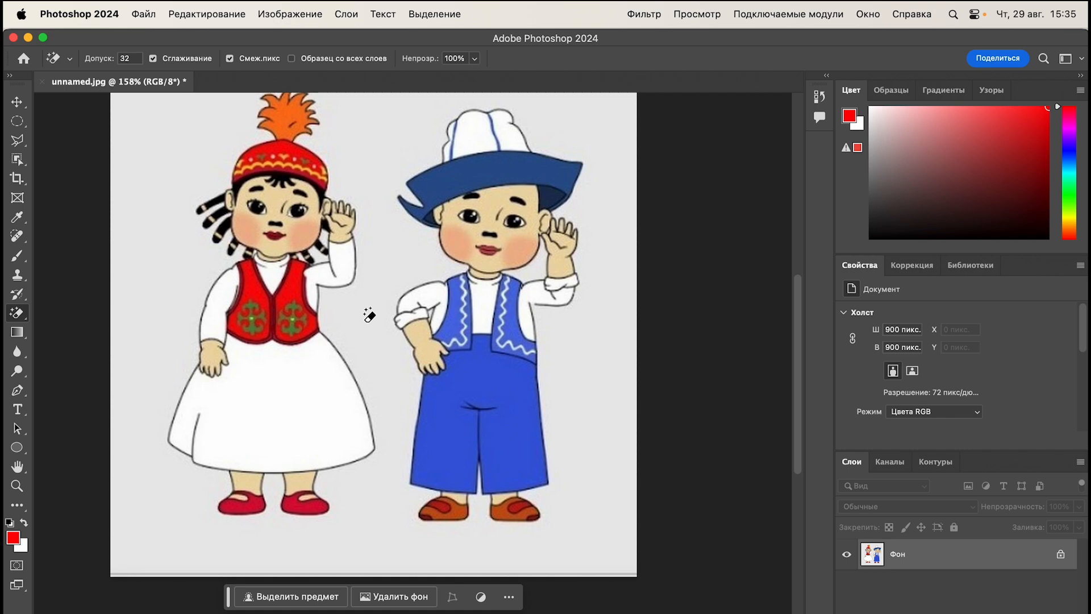
{"action": "left_click", "coordinate": [368, 318]}
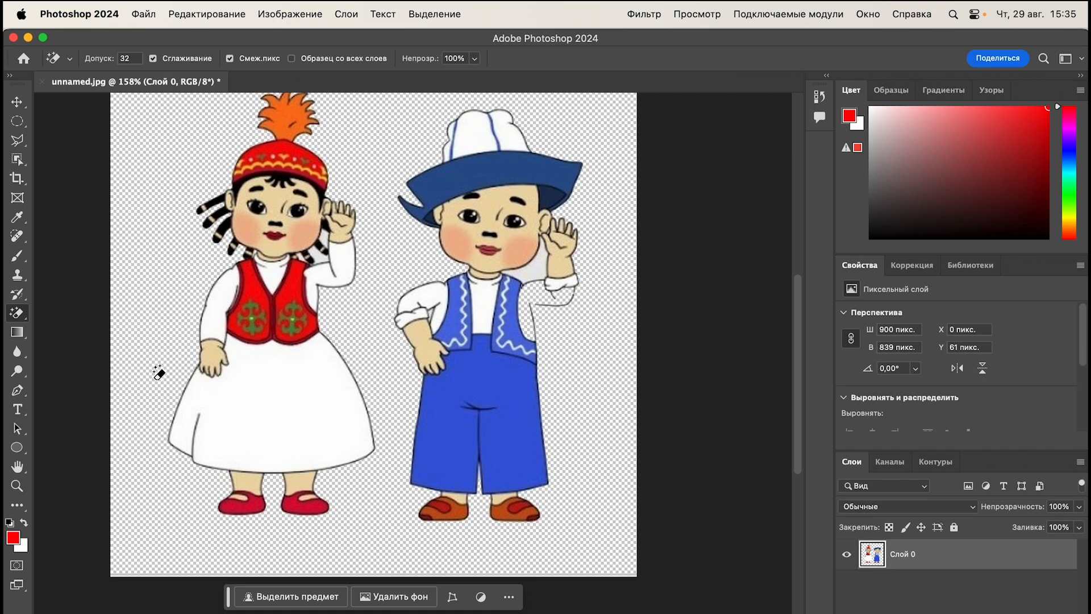
- Erase the leftover gray patch between the boy's face and his raised hand
{"action": "scroll", "coordinate": [158, 294], "scroll_direction": "up", "scroll_amount": 1}
{"action": "scroll", "coordinate": [158, 294], "scroll_direction": "up", "scroll_amount": 5}
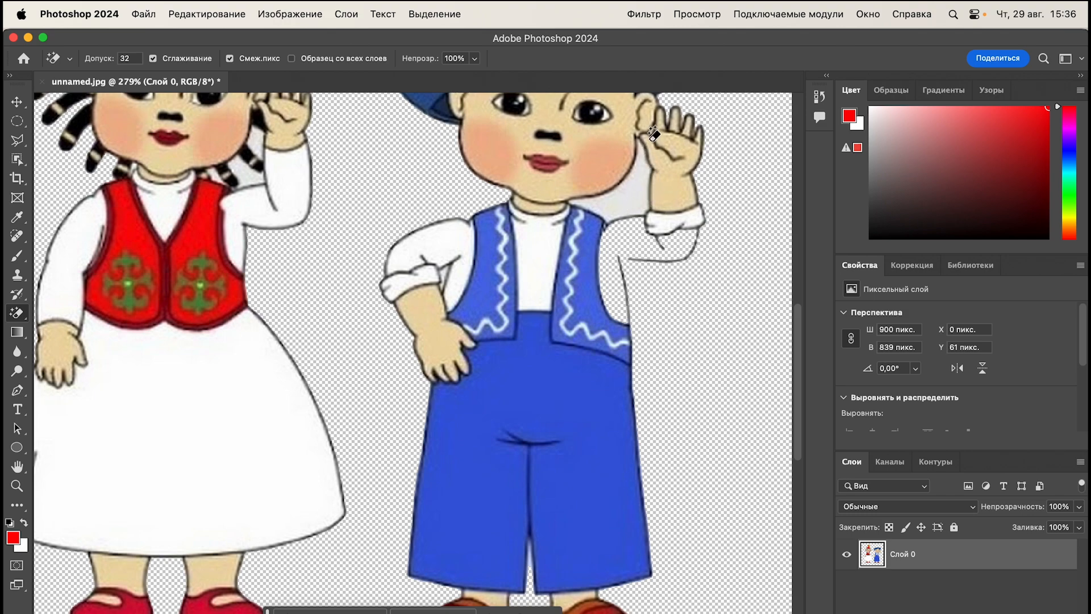
{"action": "left_click", "coordinate": [631, 192]}
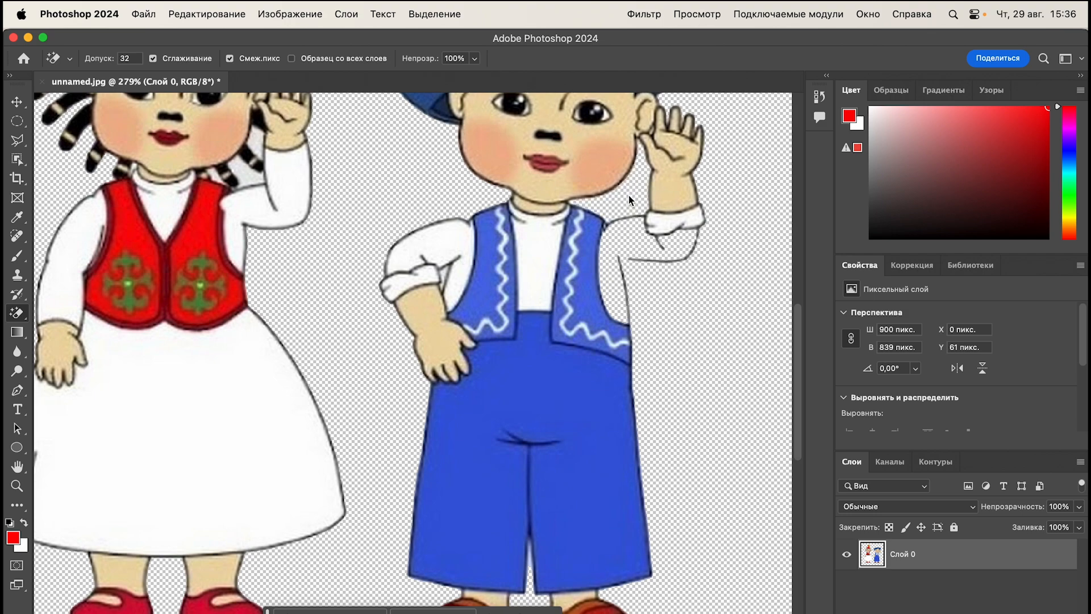
{"action": "key", "text": "super+0"}
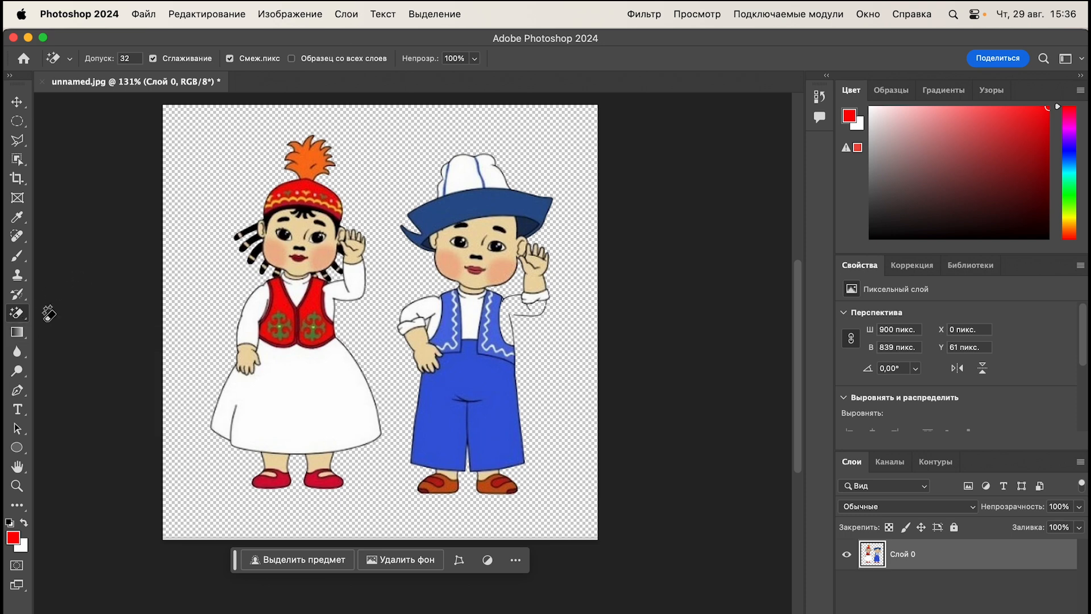
- Copy the cut-out characters layer into the unnamed-2.jpg seascape document with the Move tool
{"action": "left_click", "coordinate": [22, 319]}
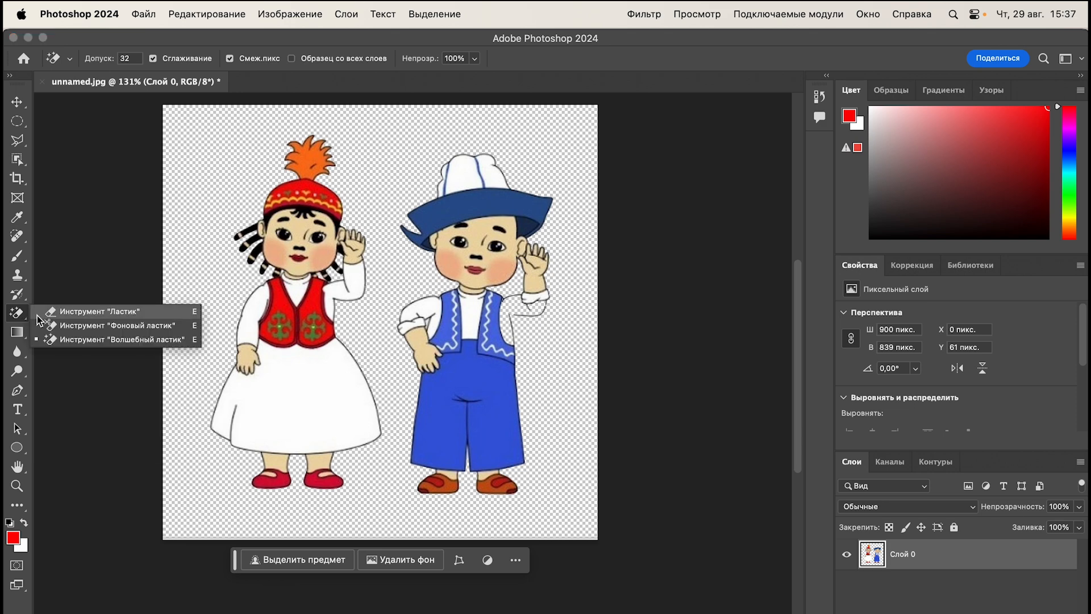
{"action": "left_click", "coordinate": [97, 314]}
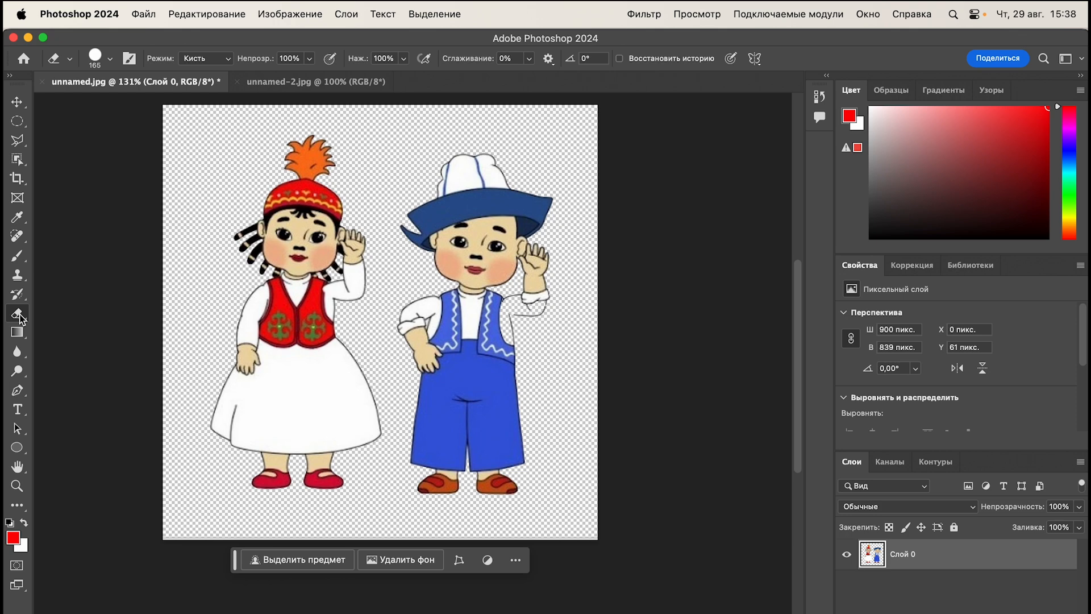
{"action": "left_click", "coordinate": [17, 101]}
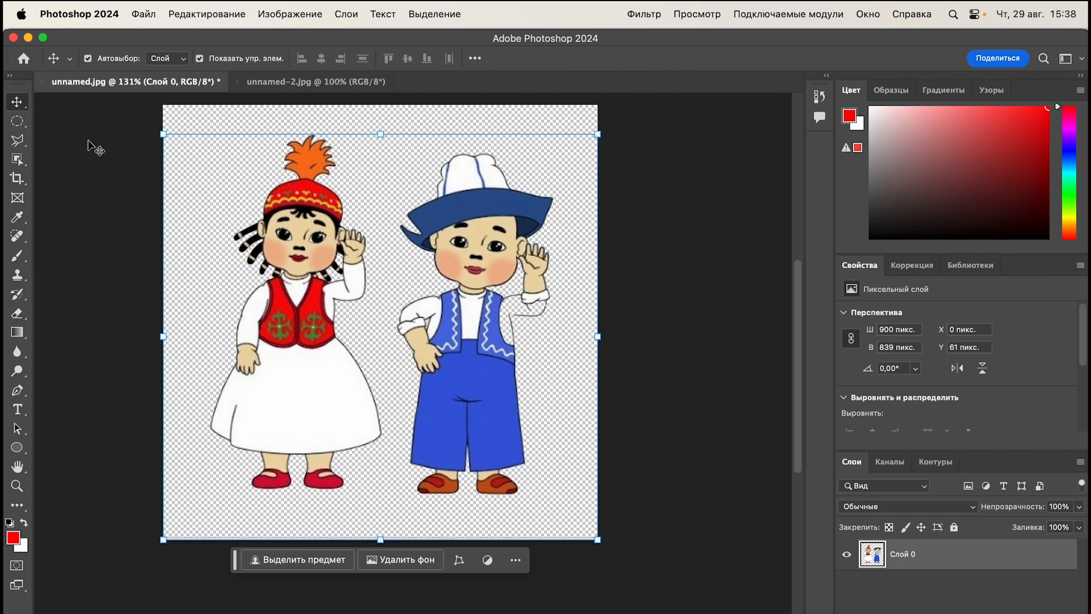
{"action": "left_click_drag", "start_coordinate": [296, 310], "coordinate": [417, 365]}
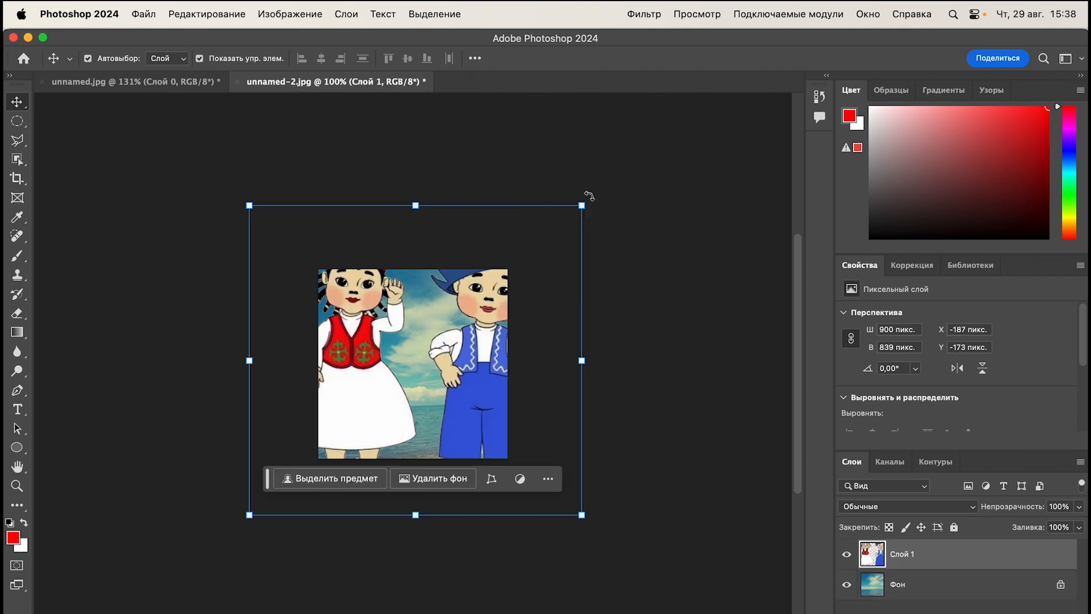
- Scale the characters layer to 67.29% and position both figures within the seascape canvas
{"action": "left_click_drag", "start_coordinate": [581, 205], "coordinate": [472, 306]}
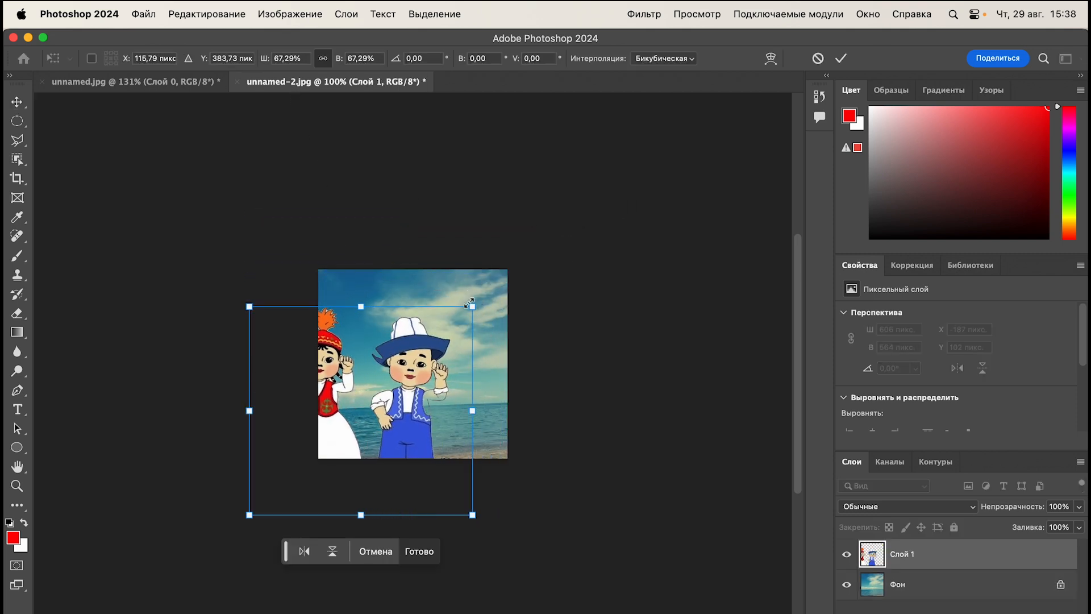
{"action": "left_click_drag", "start_coordinate": [421, 381], "coordinate": [464, 355]}
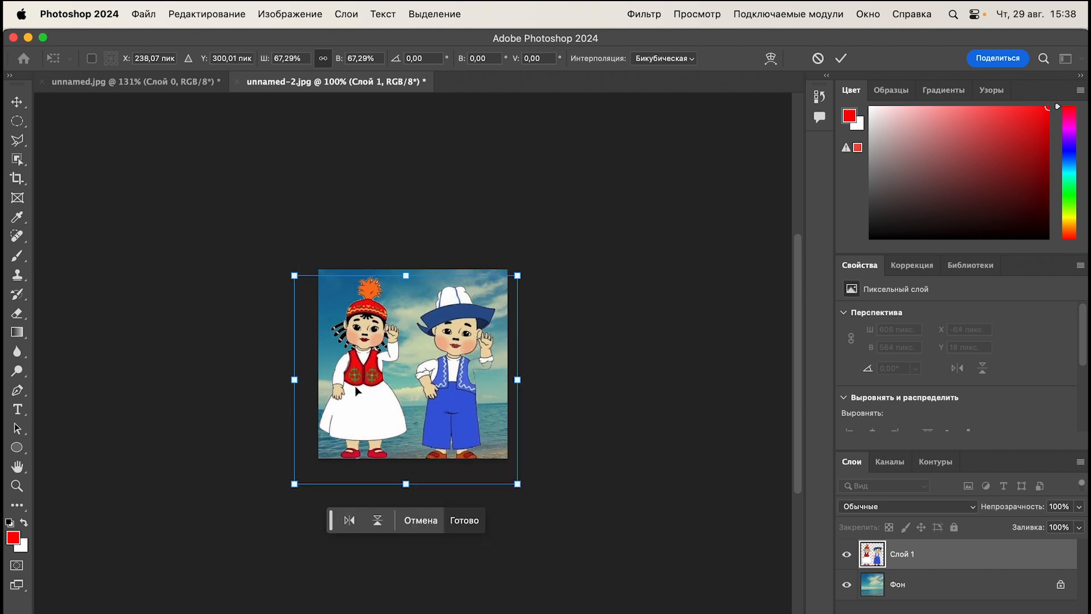
{"action": "scroll", "coordinate": [356, 391], "scroll_direction": "up", "scroll_amount": 5}
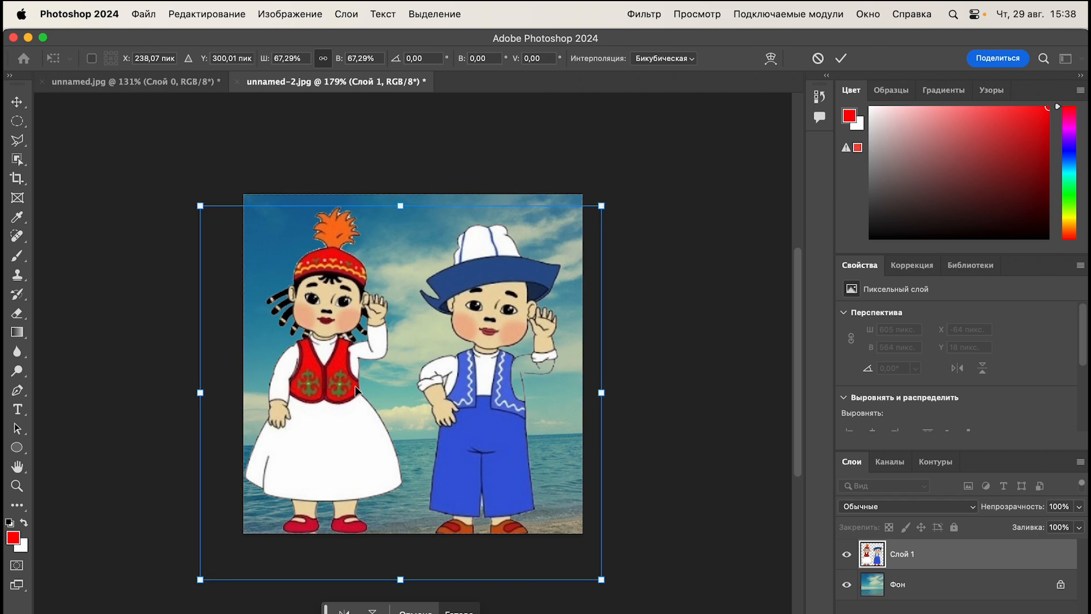